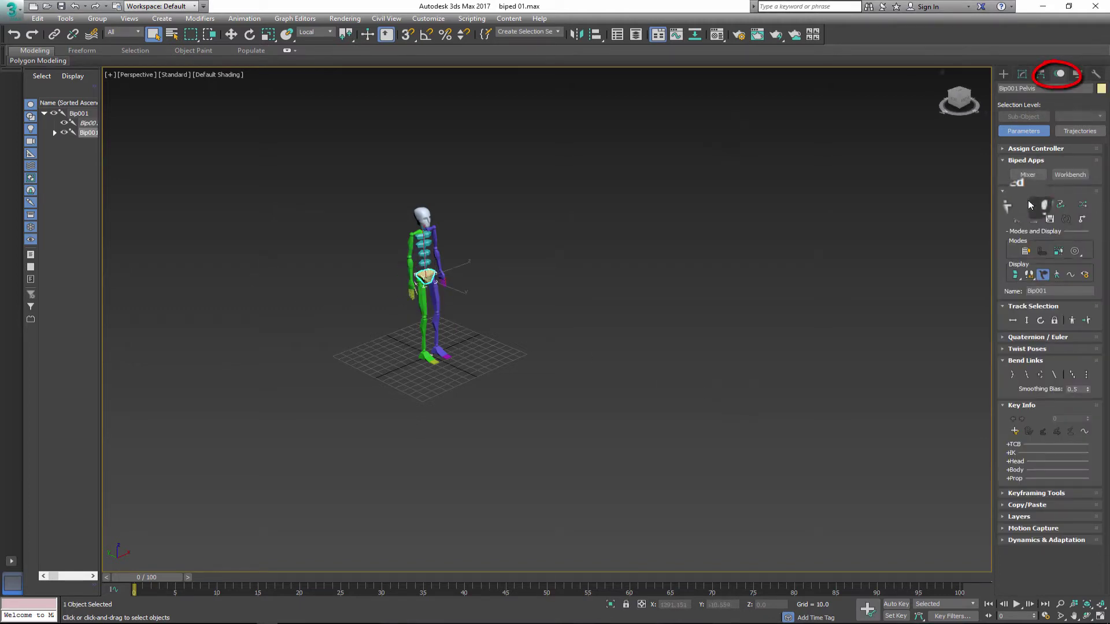
Step: In footstep mode, place seven alternating footsteps by hand ahead of the biped and try creating keys for them
click(1034, 206)
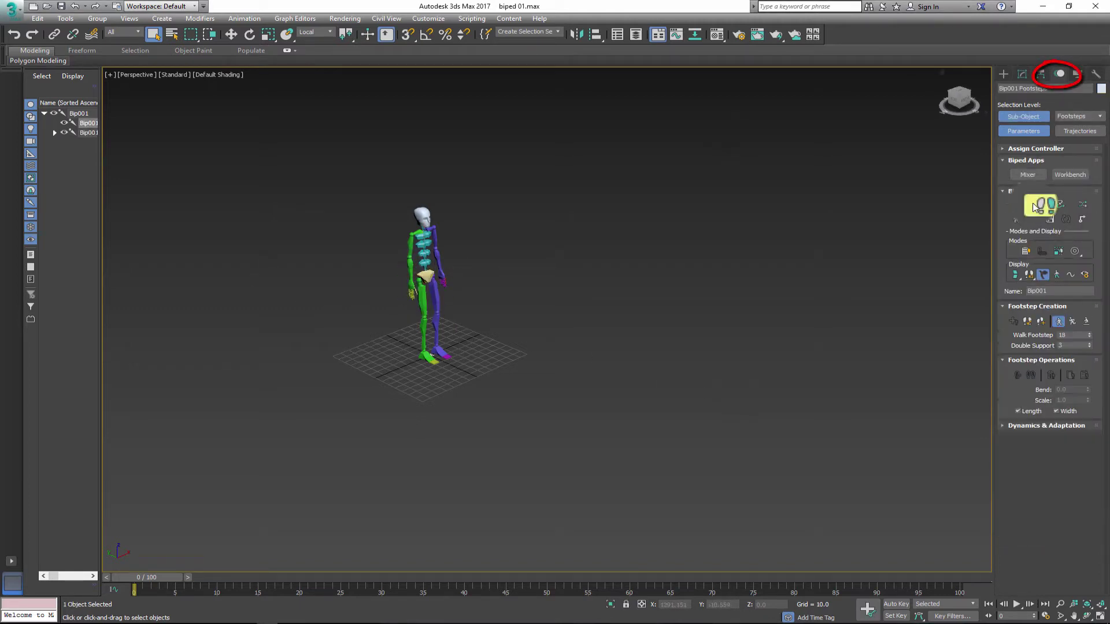
click(1027, 324)
click(452, 376)
click(490, 379)
click(470, 404)
click(535, 406)
click(504, 444)
click(597, 439)
click(553, 484)
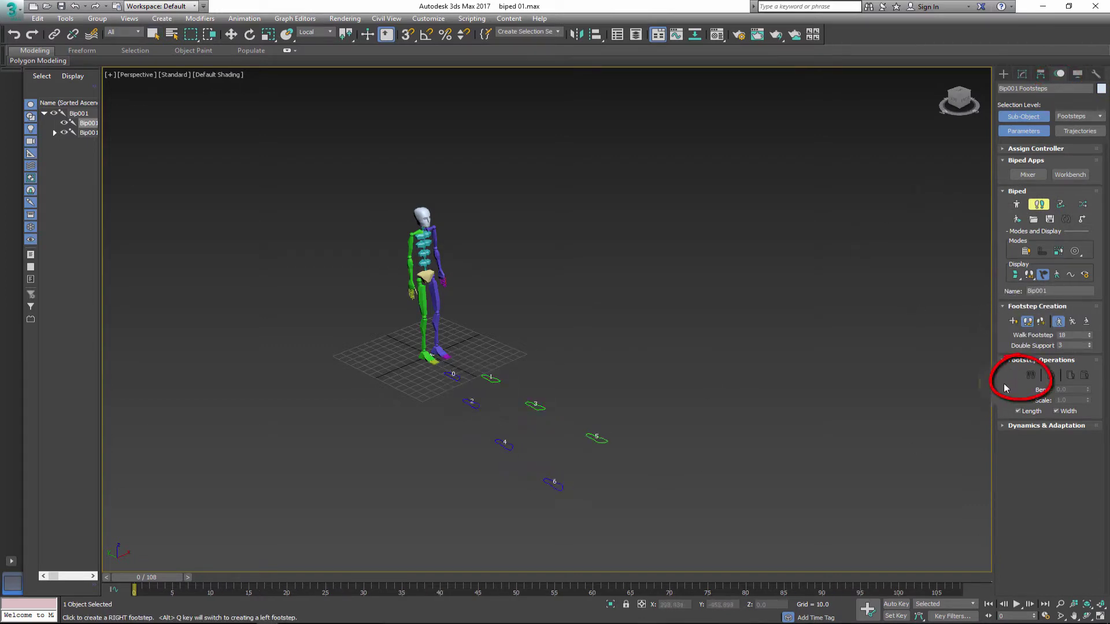
click(1029, 375)
mouse_move(134, 588)
mouse_down()
mouse_move(838, 589)
mouse_move(263, 604)
mouse_move(134, 589)
mouse_up()
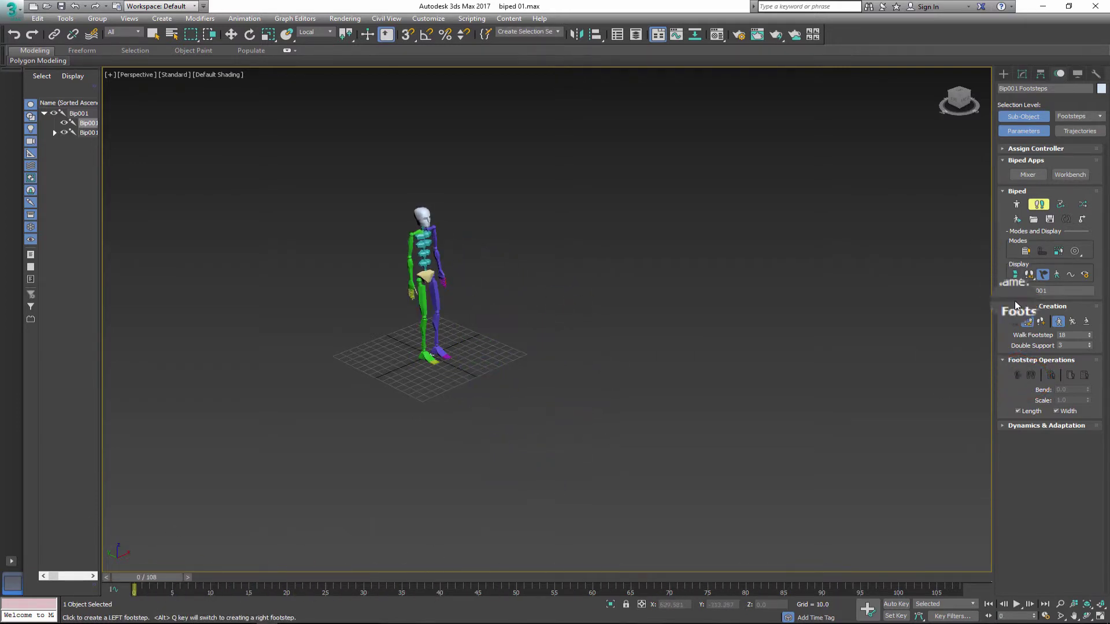
Step: Generate eight walk footsteps starting with the left foot, and scale down their spacing to shorten the stride
click(1041, 321)
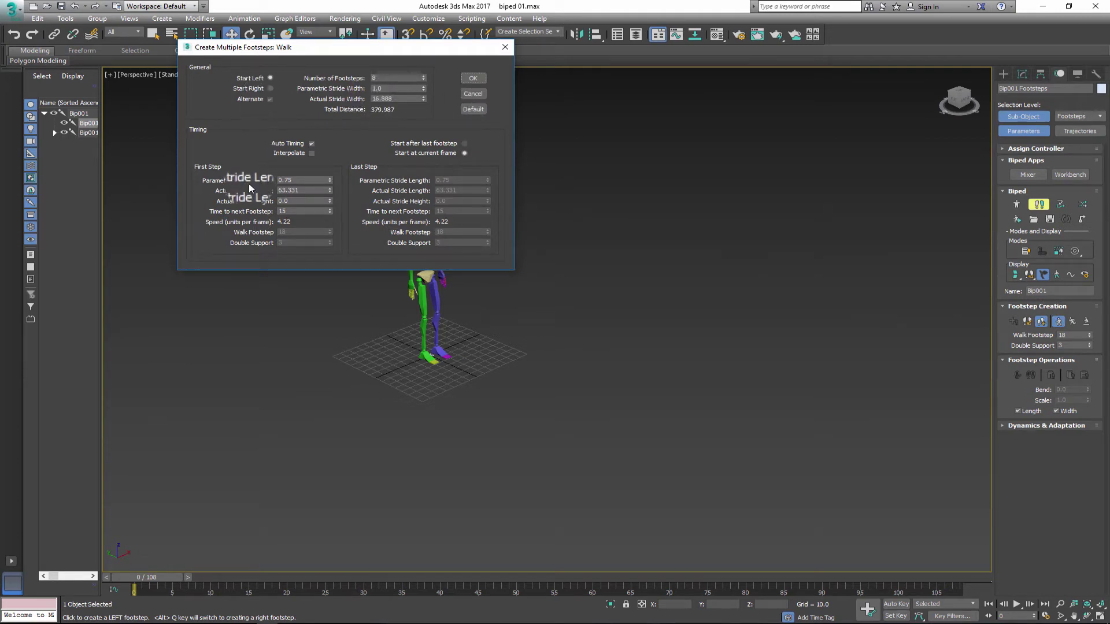
click(474, 77)
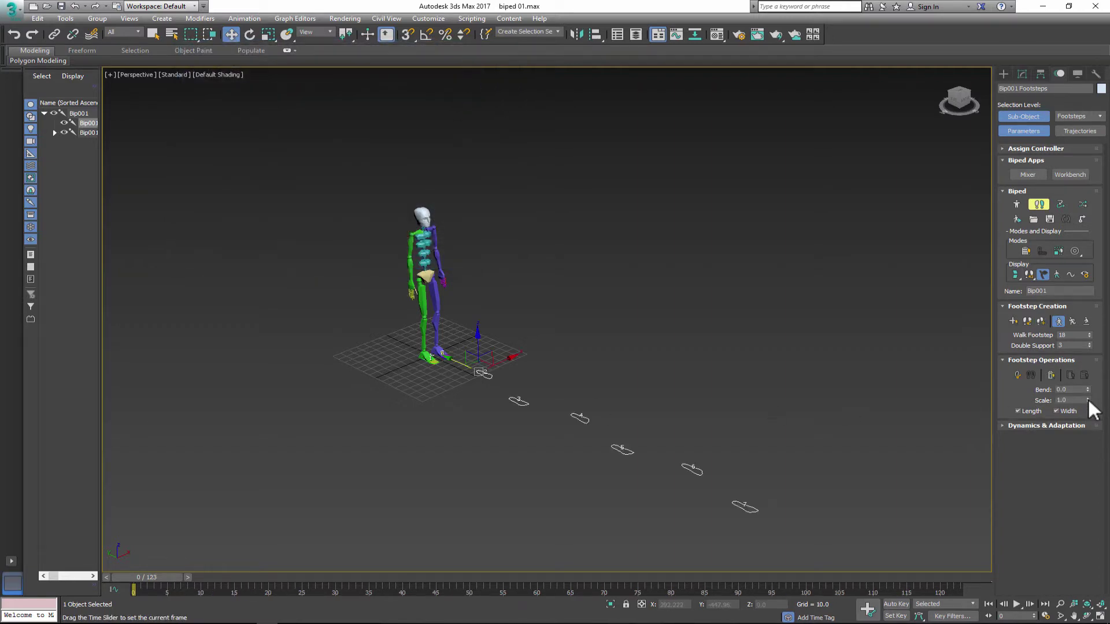
mouse_move(1088, 401)
mouse_down()
mouse_move(1091, 376)
mouse_move(1092, 407)
mouse_up()
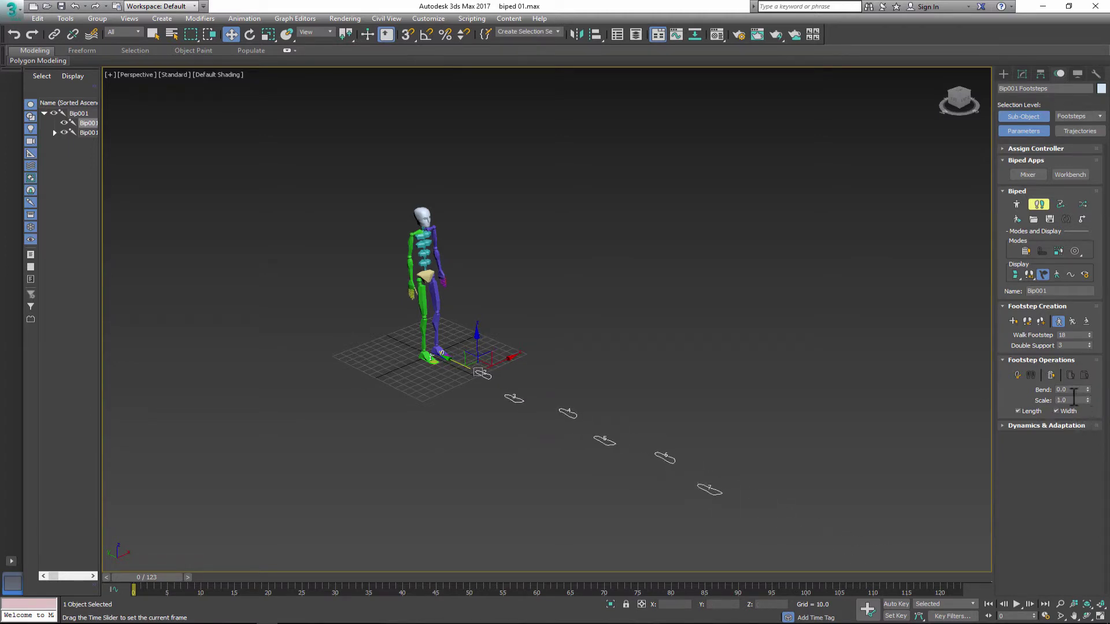
Step: Try bending the footstep path and creating its keys, and undo the changes
drag(1088, 389, 1070, 269)
click(1015, 376)
mouse_move(144, 572)
mouse_down()
mouse_move(885, 578)
mouse_move(207, 577)
mouse_move(51, 555)
mouse_up()
key(w)
key(ctrl+z)
key(ctrl+z)
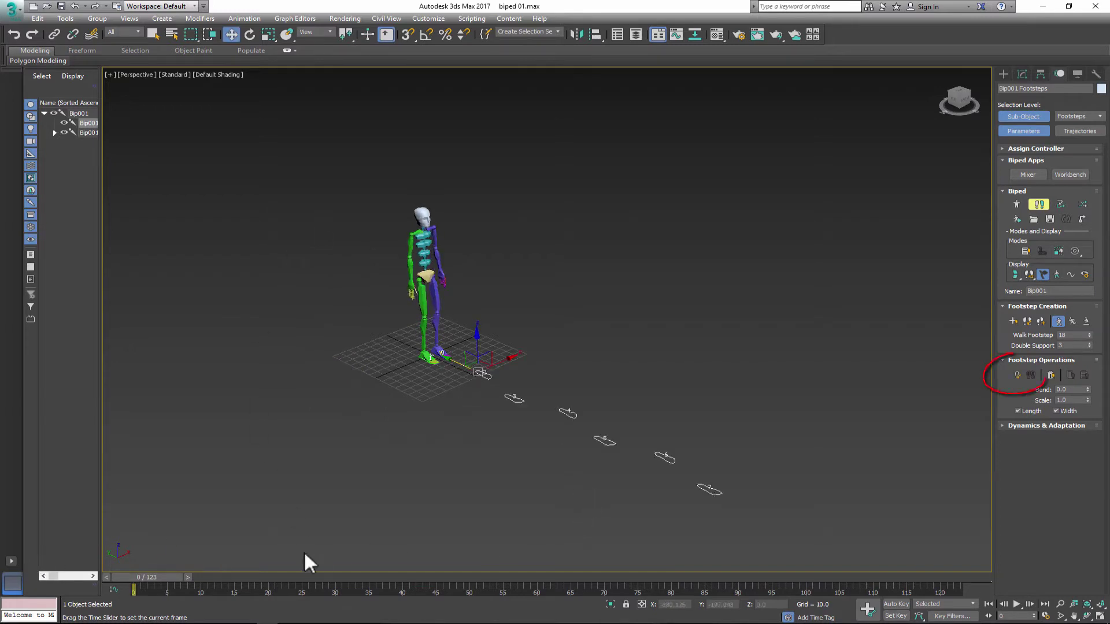
Step: Create keys for the inactive footsteps and scrub the timeline to preview the walk
drag(165, 576, 281, 578)
drag(400, 574, 130, 573)
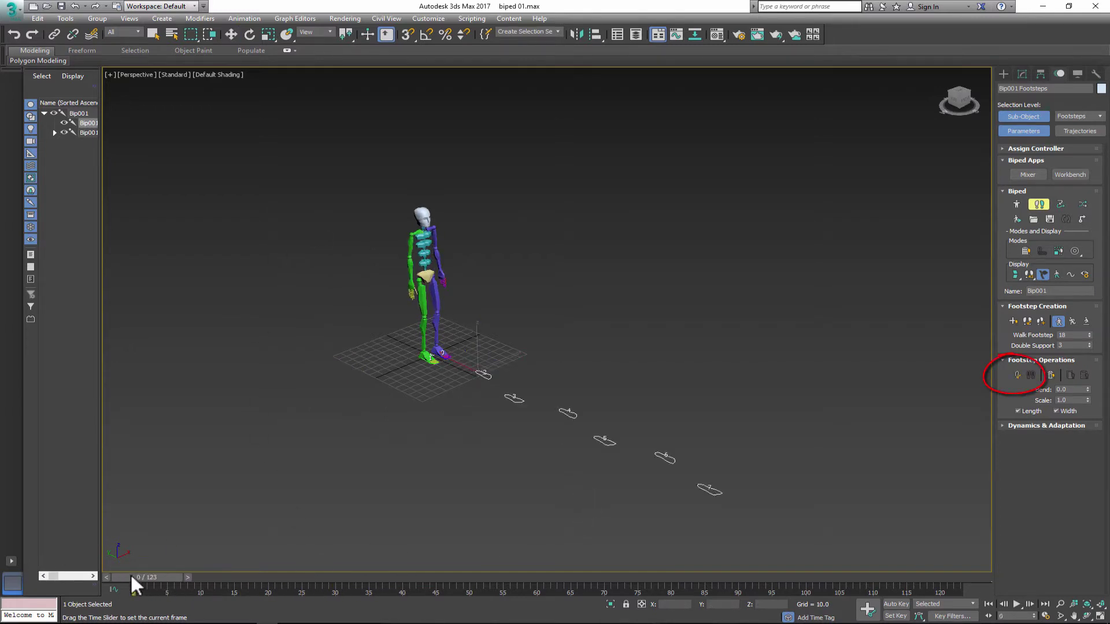
key(w)
click(1018, 374)
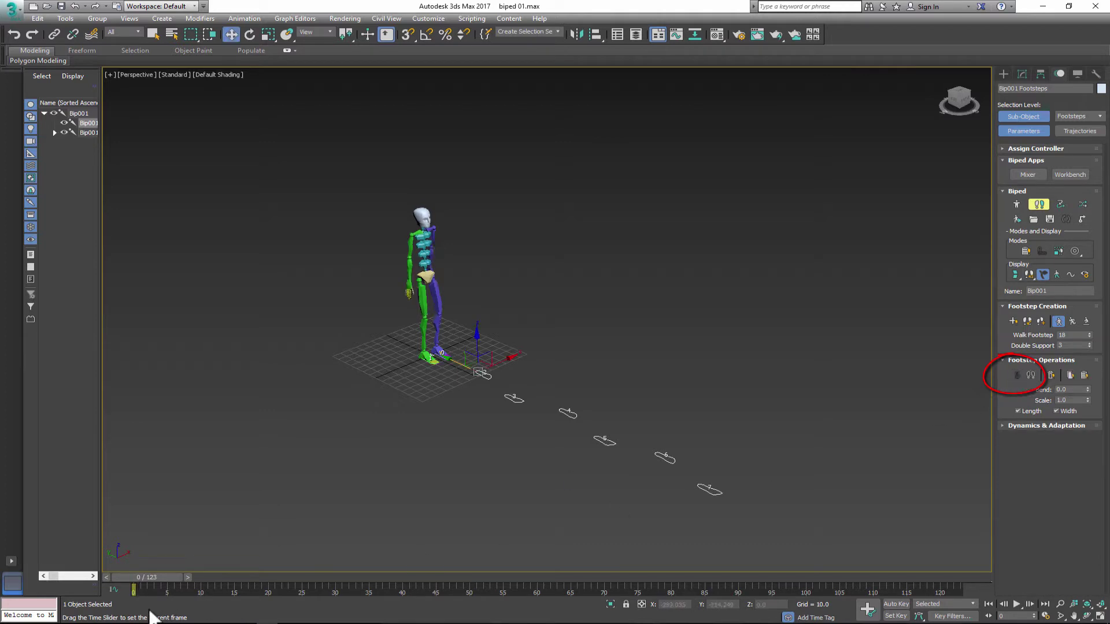
mouse_move(162, 577)
mouse_down()
mouse_move(501, 577)
mouse_move(896, 601)
mouse_move(669, 574)
mouse_move(112, 549)
mouse_up()
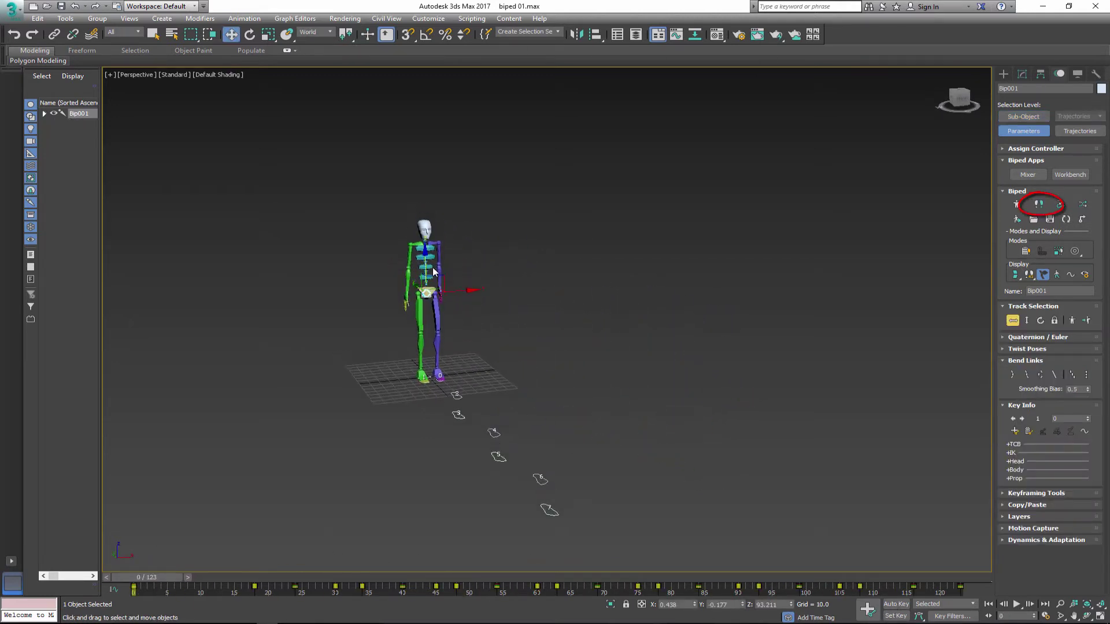
Step: Select the biped's head, spine, arms and hands and delete all their keys after frame 0
scroll(432, 267, up, 5)
drag(512, 155, 373, 302)
alt+middle_drag(475, 312, 454, 295)
drag(495, 309, 463, 360)
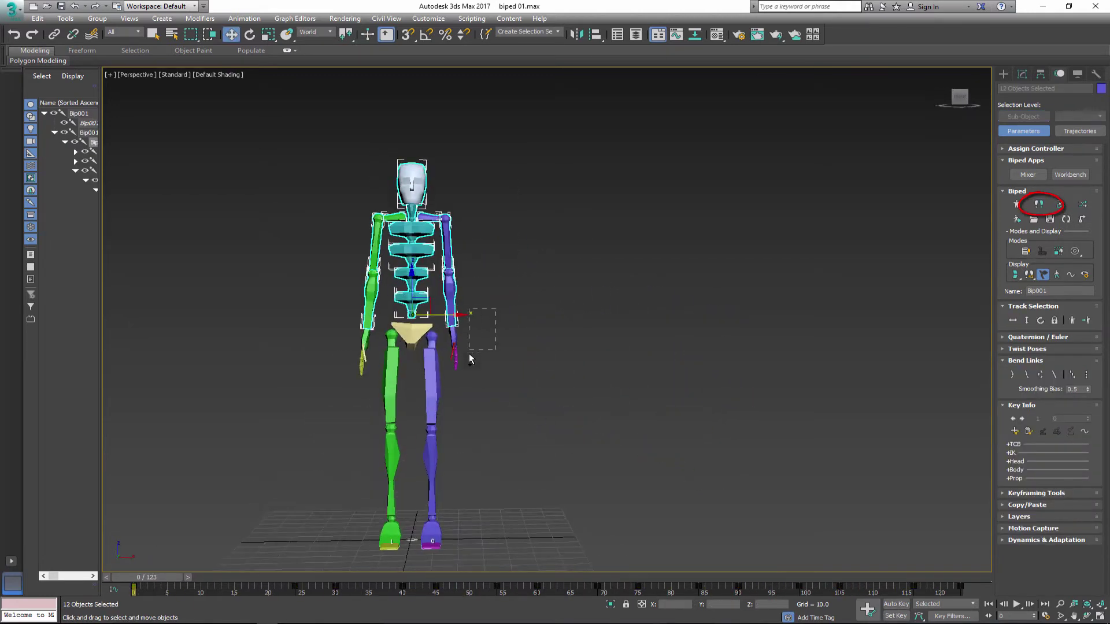
ctrl+drag(324, 314, 375, 387)
alt+middle_drag(439, 370, 509, 355)
scroll(508, 355, down, 4)
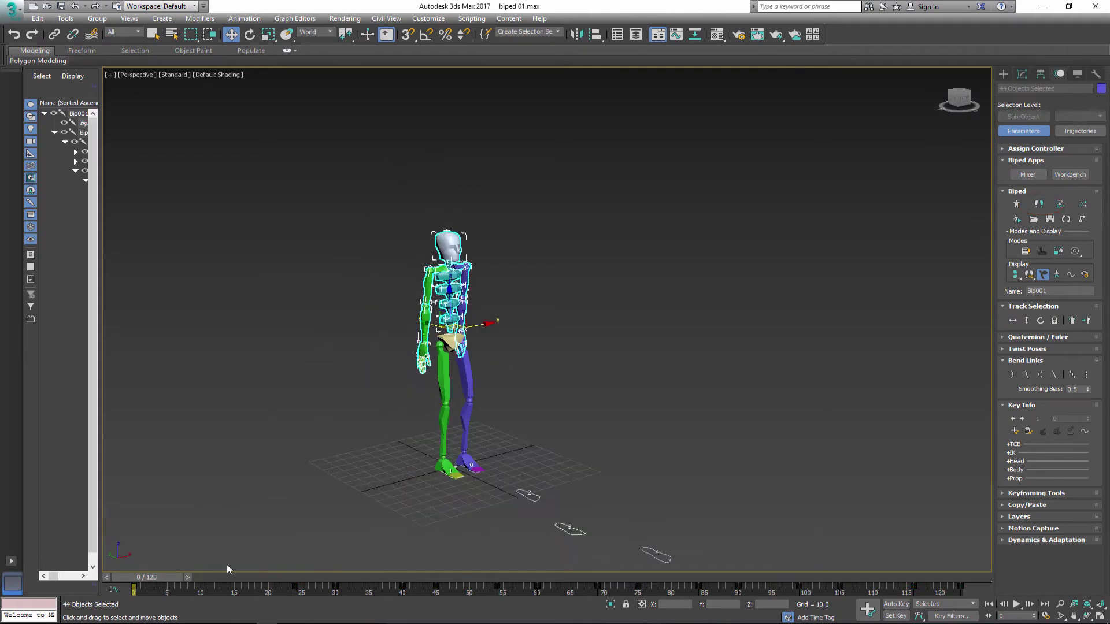
drag(247, 583, 978, 589)
key(Delete)
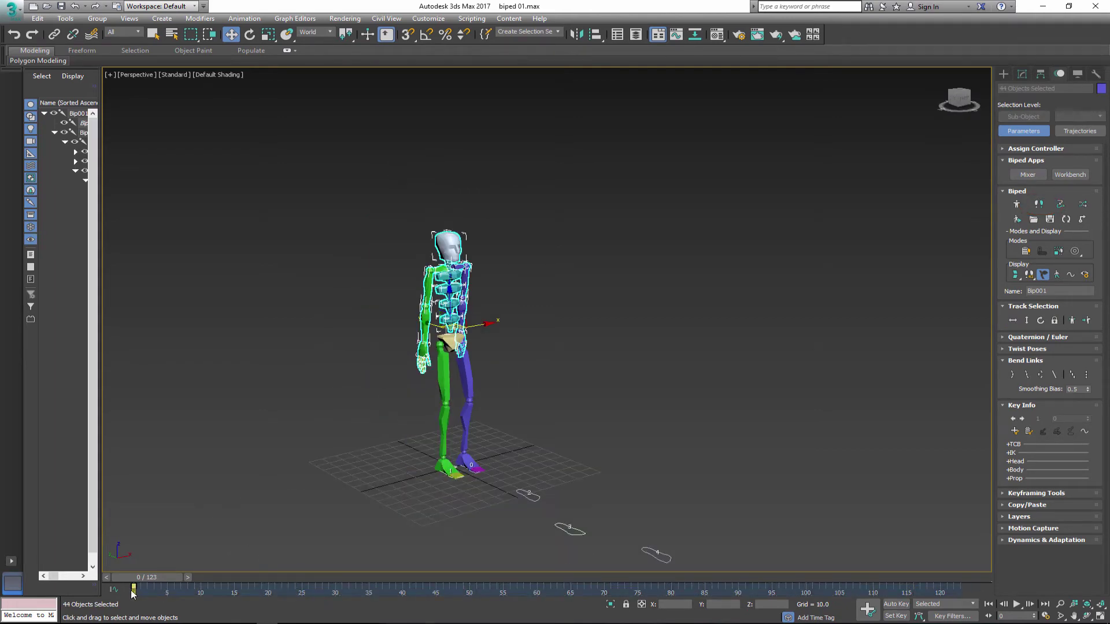
Step: With Auto Key on at frame 0, rotate the biped's spine and head into a new walking posture
alt+middle_drag(422, 454, 399, 455)
click(895, 604)
scroll(489, 353, up, 5)
click(435, 319)
key(e)
drag(440, 346, 462, 341)
drag(434, 281, 457, 281)
drag(434, 245, 448, 225)
mouse_move(439, 237)
alt+middle_down()
mouse_move(458, 224)
mouse_move(446, 232)
alt+middle_up()
click(428, 145)
drag(426, 172, 372, 164)
alt+middle_drag(450, 324, 347, 347)
Step: Move the left hand up and in front of the body so that the arm bends
scroll(405, 347, down, 4)
click(427, 332)
key(w)
drag(463, 321, 433, 322)
alt+middle_drag(434, 322, 473, 315)
drag(397, 301, 398, 283)
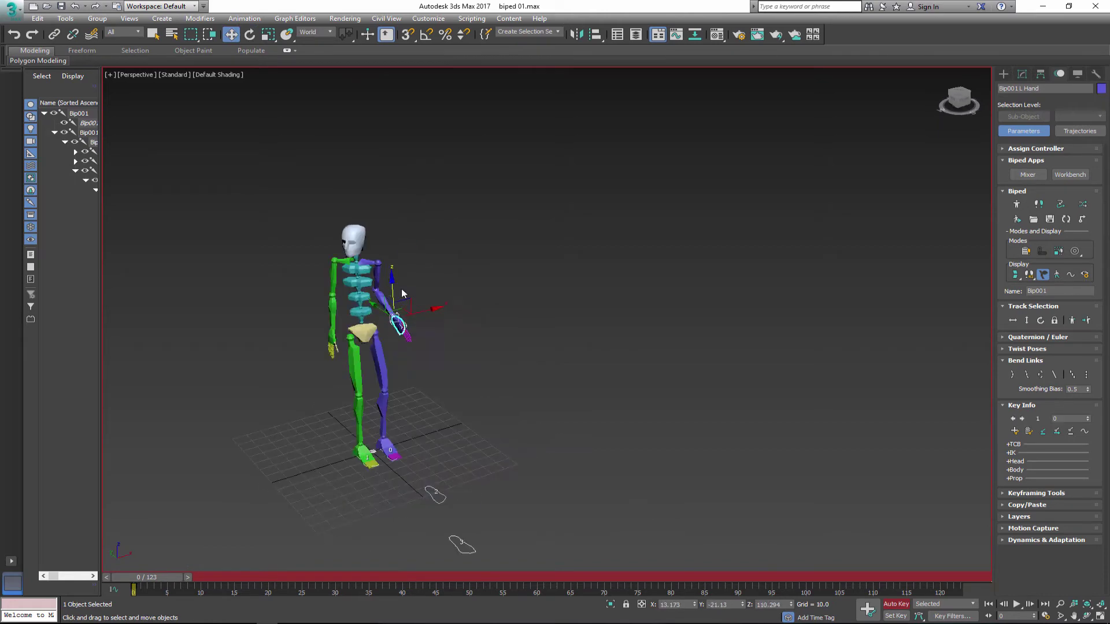
alt+middle_drag(473, 301, 448, 312)
drag(431, 308, 413, 312)
Step: Rotate the left arm segments to refine the bent arm's pose
scroll(413, 311, up, 4)
click(333, 215)
key(e)
mouse_move(312, 171)
mouse_down()
mouse_move(349, 186)
mouse_move(303, 184)
mouse_up()
alt+middle_drag(304, 184, 314, 195)
click(314, 195)
click(340, 220)
mouse_move(352, 217)
mouse_down()
mouse_move(363, 234)
mouse_move(353, 230)
mouse_up()
Step: Move the right hand in front of the pelvis to meet the left one, and turn off Auto Key
click(240, 387)
alt+middle_drag(312, 371, 334, 373)
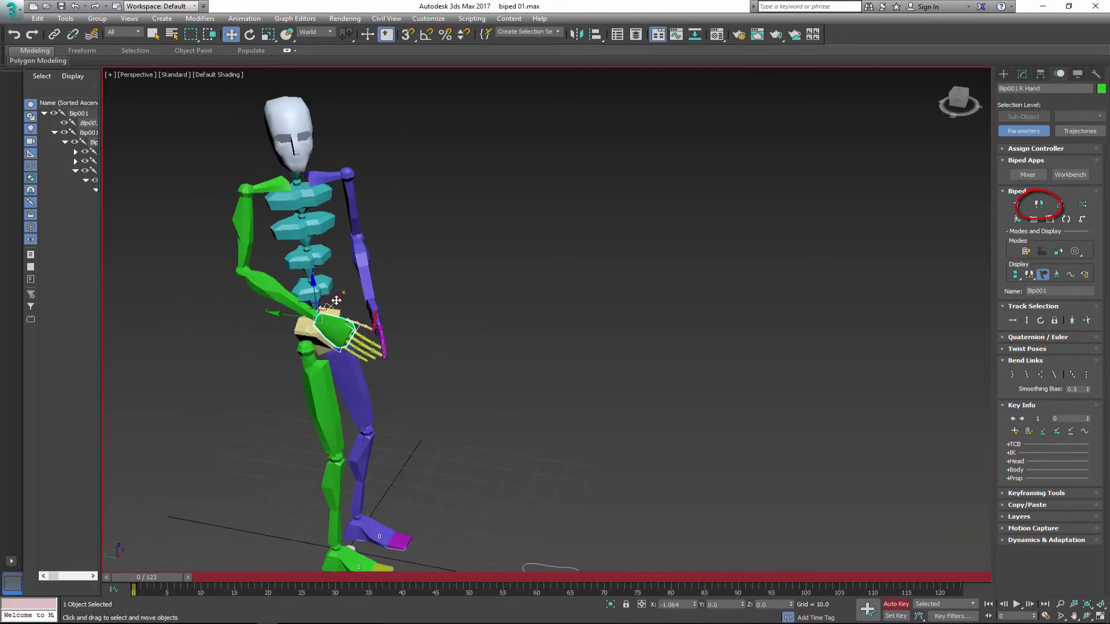
drag(157, 577, 133, 514)
alt+middle_drag(474, 405, 374, 454)
scroll(373, 454, down, 3)
click(895, 604)
Step: In footstep mode, rotate the right footsteps 3, 5 and 7 outward about the vertical axis
click(1038, 205)
click(393, 409)
click(249, 34)
click(488, 458)
click(587, 513)
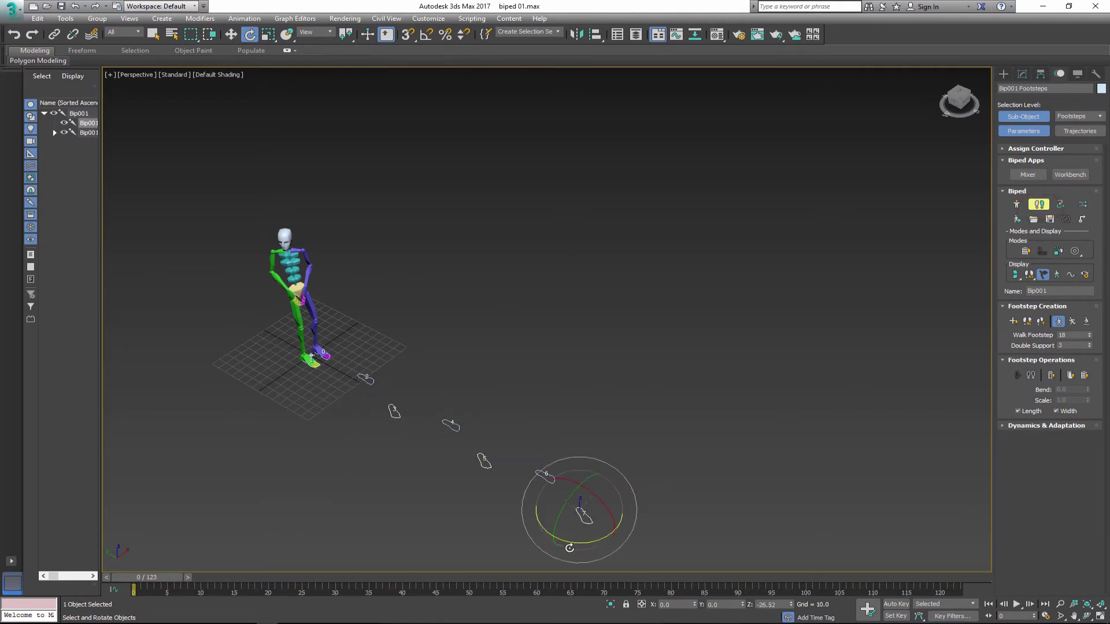
Step: Rotate the left footsteps 2, 4 and 6 slightly about the vertical axis
alt+middle_drag(618, 468, 399, 338)
click(367, 327)
click(389, 392)
click(415, 470)
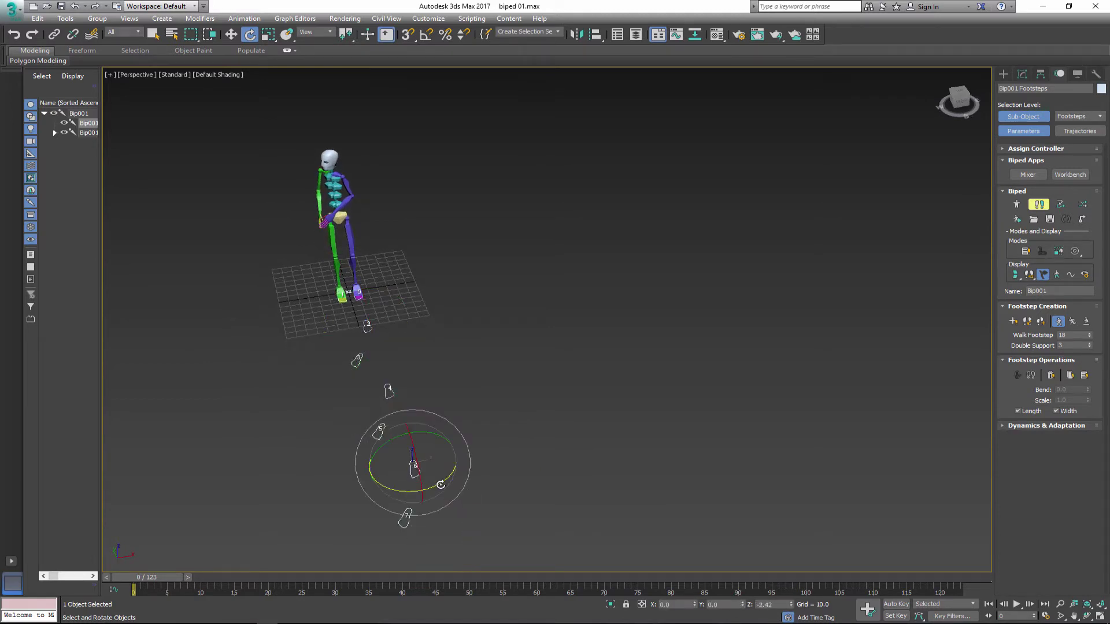
click(485, 485)
alt+middle_drag(484, 486, 417, 489)
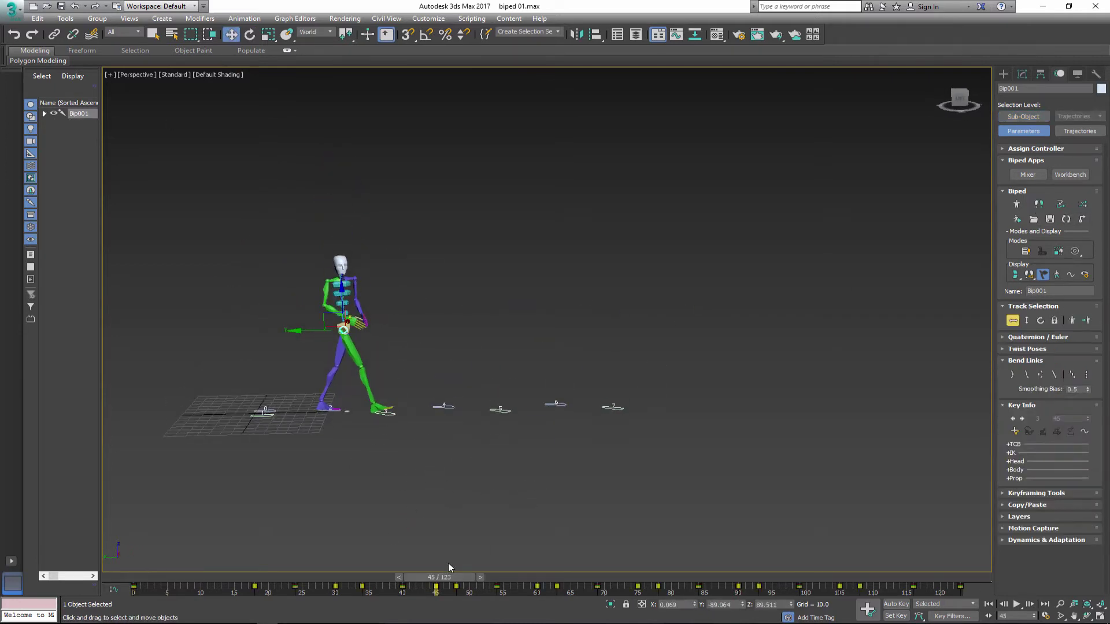
Step: Scrub through the walk and check how the feet follow the rotated footsteps
drag(452, 577, 549, 568)
click(498, 410)
click(512, 427)
alt+middle_drag(494, 446, 424, 472)
click(1043, 202)
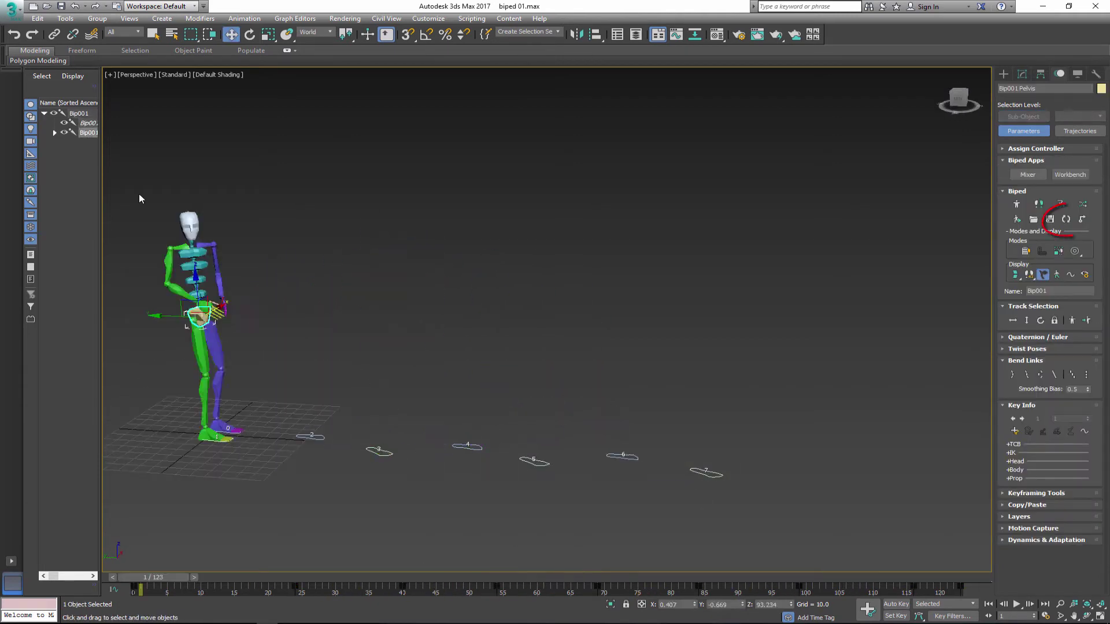
Step: Select the whole biped and convert its footstep animation to freeform without a keyframe per frame
drag(141, 198, 260, 454)
drag(156, 577, 470, 575)
click(1066, 219)
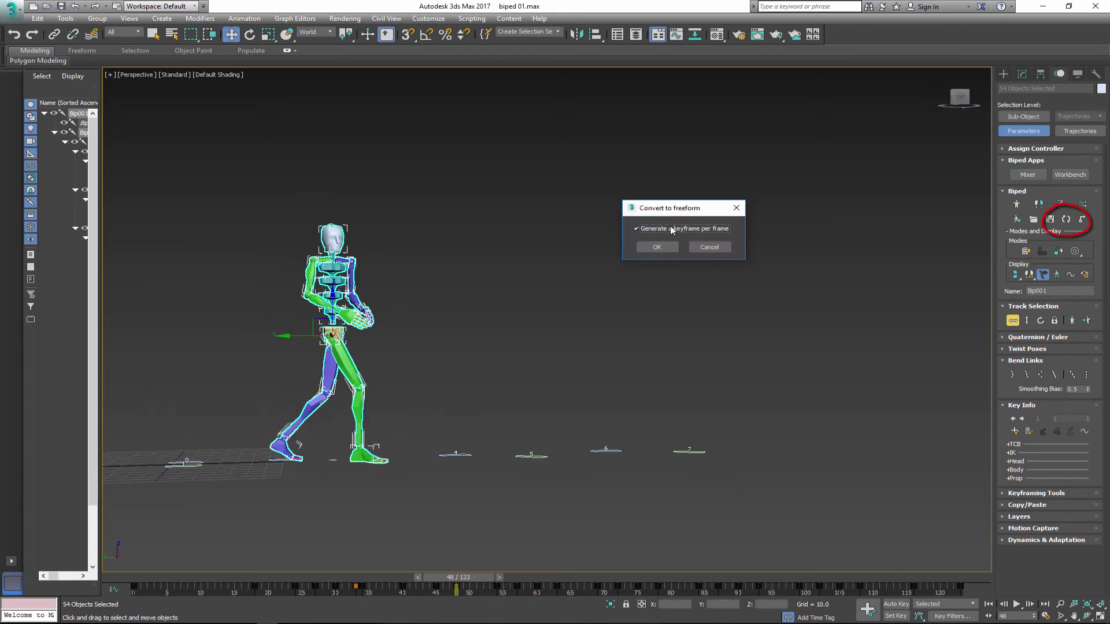
click(659, 247)
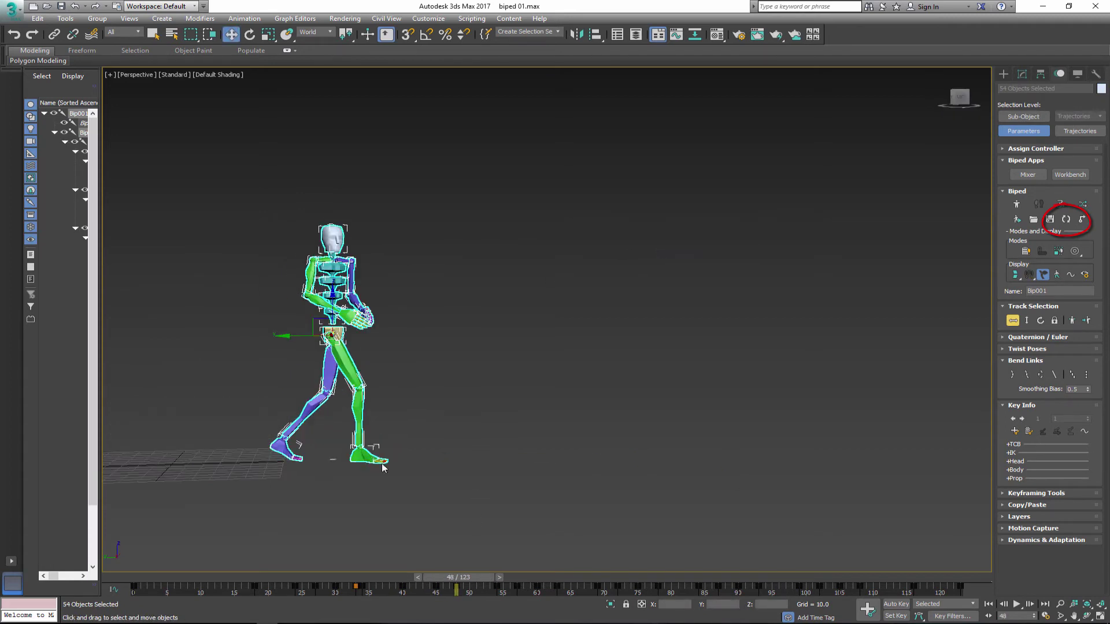
Step: Lock all body movement tracks for joint keying, select the whole biped with Auto Key on, and clear its keys before frame 48
click(1054, 321)
click(1013, 321)
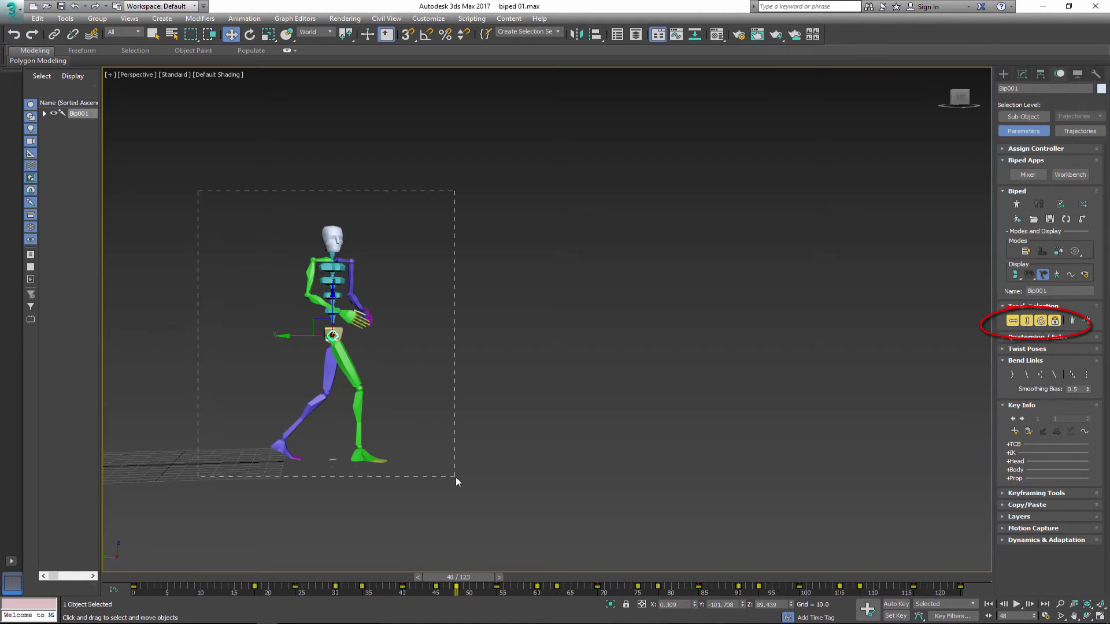
key(ctrl+a)
click(895, 604)
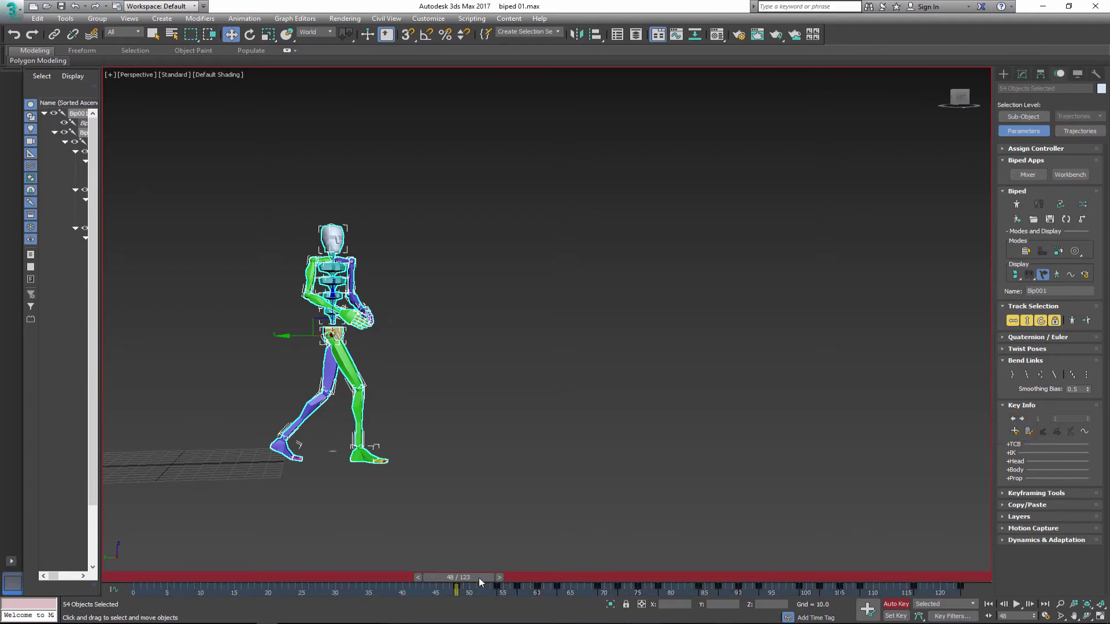
Step: Set a key for the whole biped at frame 78 and delete all keys after it
drag(478, 577, 678, 577)
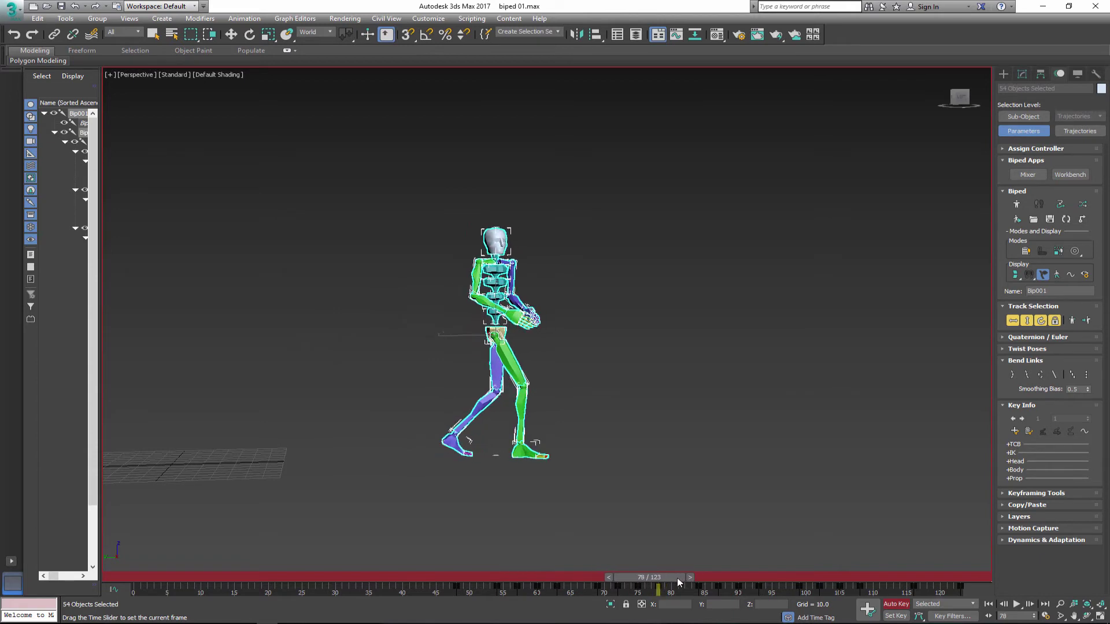
key(w)
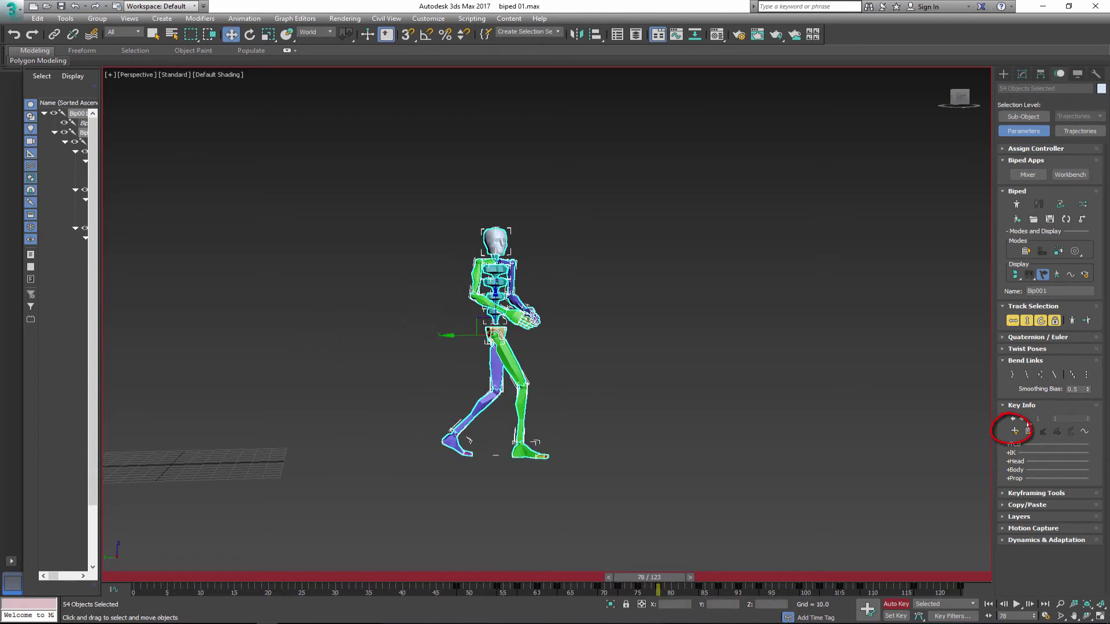
drag(680, 587, 977, 590)
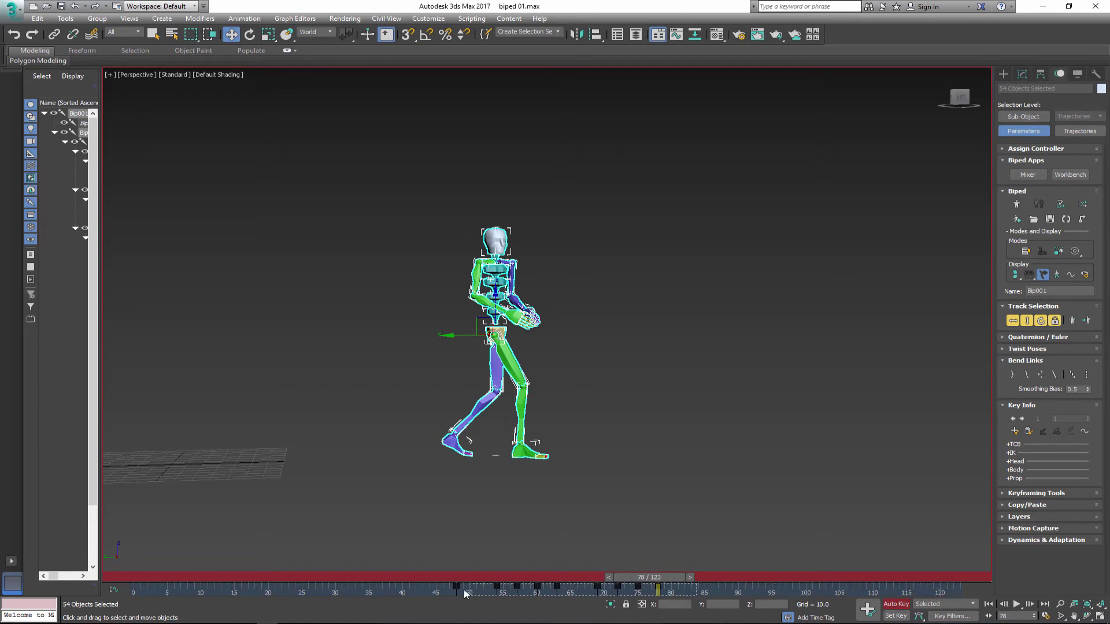
Step: Shift the remaining keys to start at frame 0 and set the animation's end time to 30
drag(453, 588, 275, 586)
click(1046, 617)
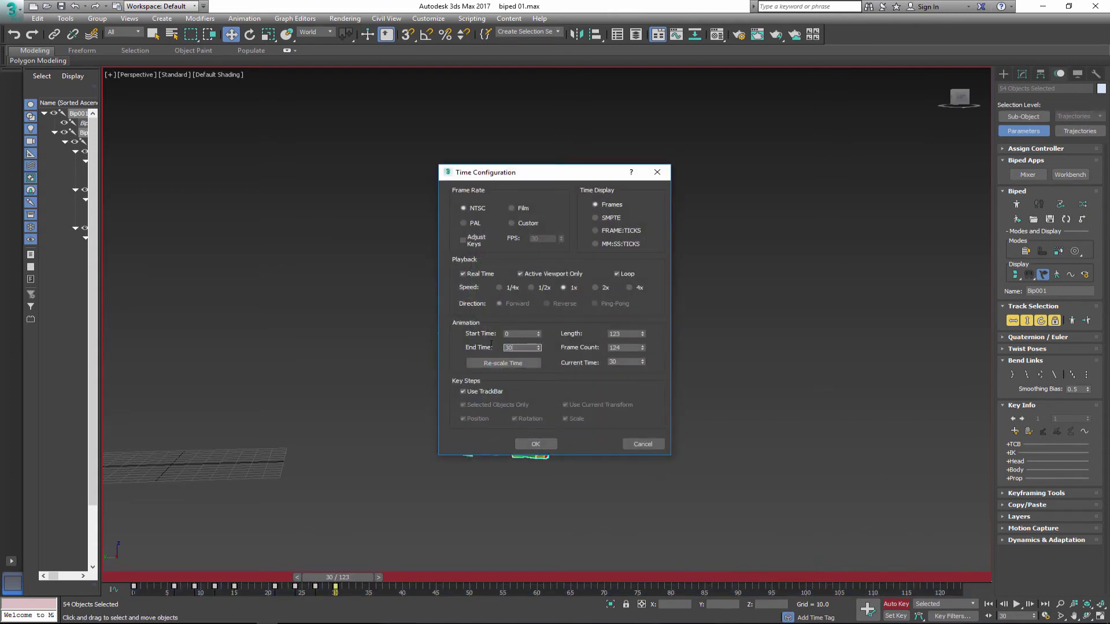
click(536, 443)
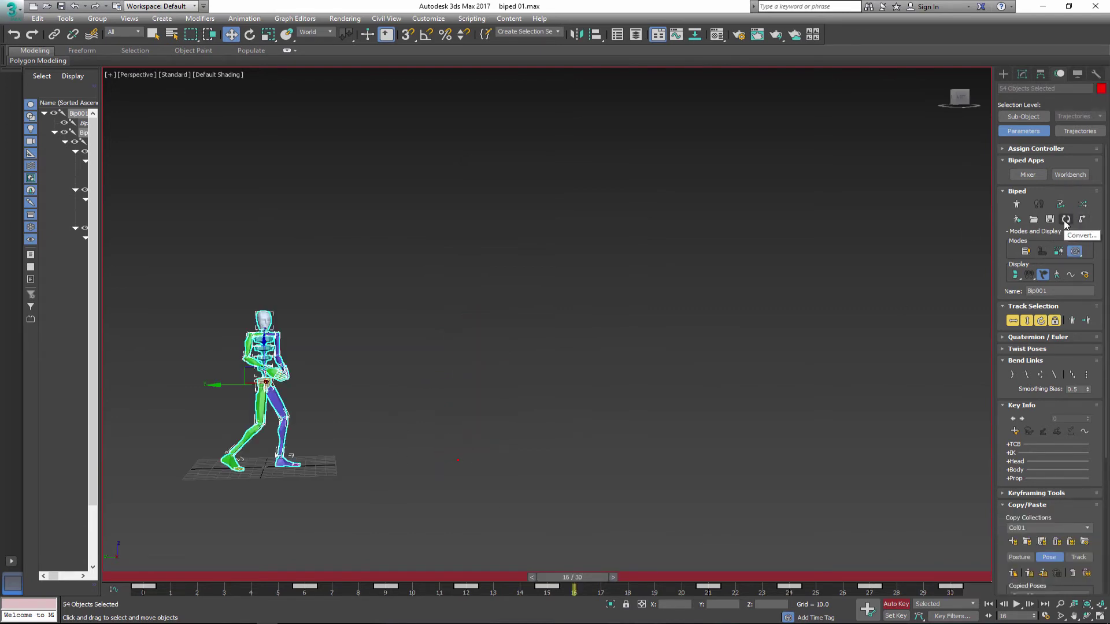
Step: Convert the biped's walk-cycle animation and create a new animation layer above the original
click(1066, 220)
click(747, 263)
drag(1001, 402, 1012, 201)
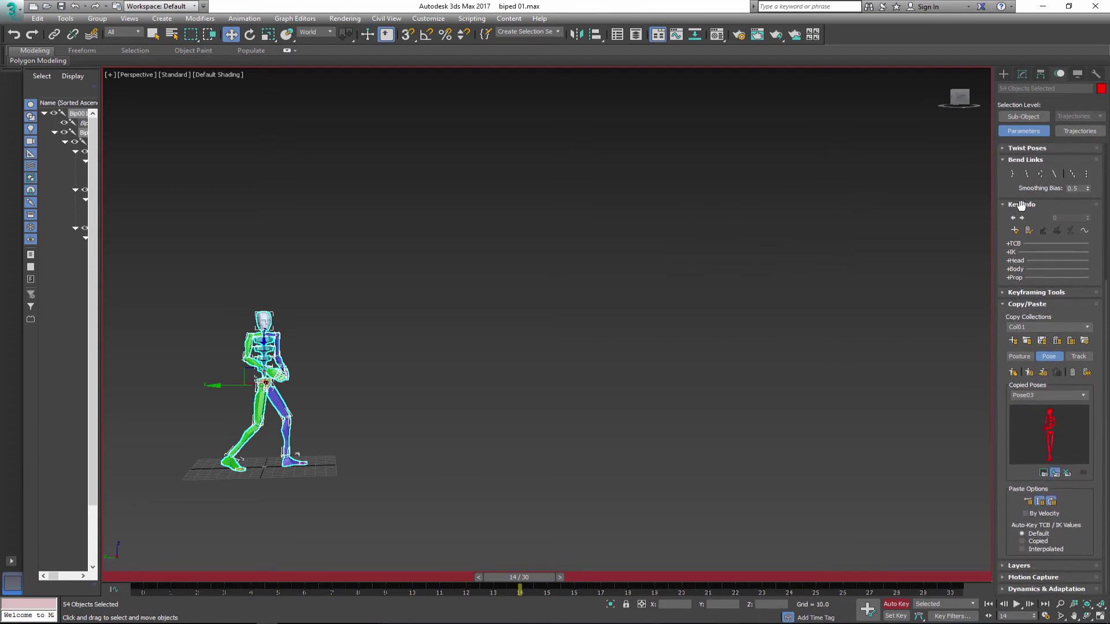
click(1012, 566)
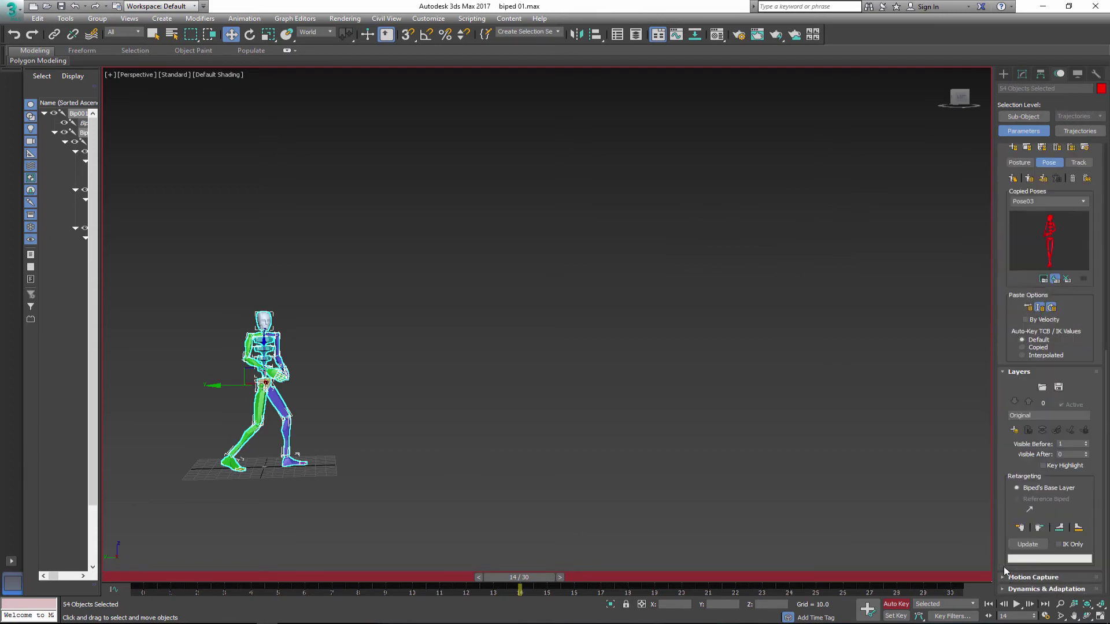
click(1015, 431)
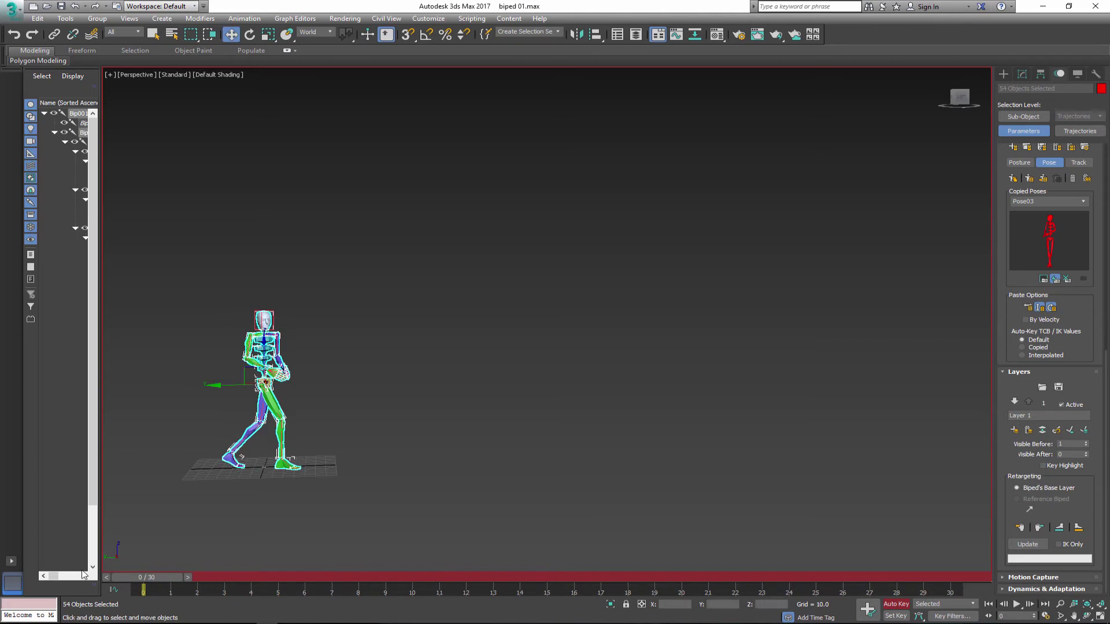
Step: Turn off In Place mode and move the whole biped back to the grid origin at frame 0
scroll(998, 235, up, 10)
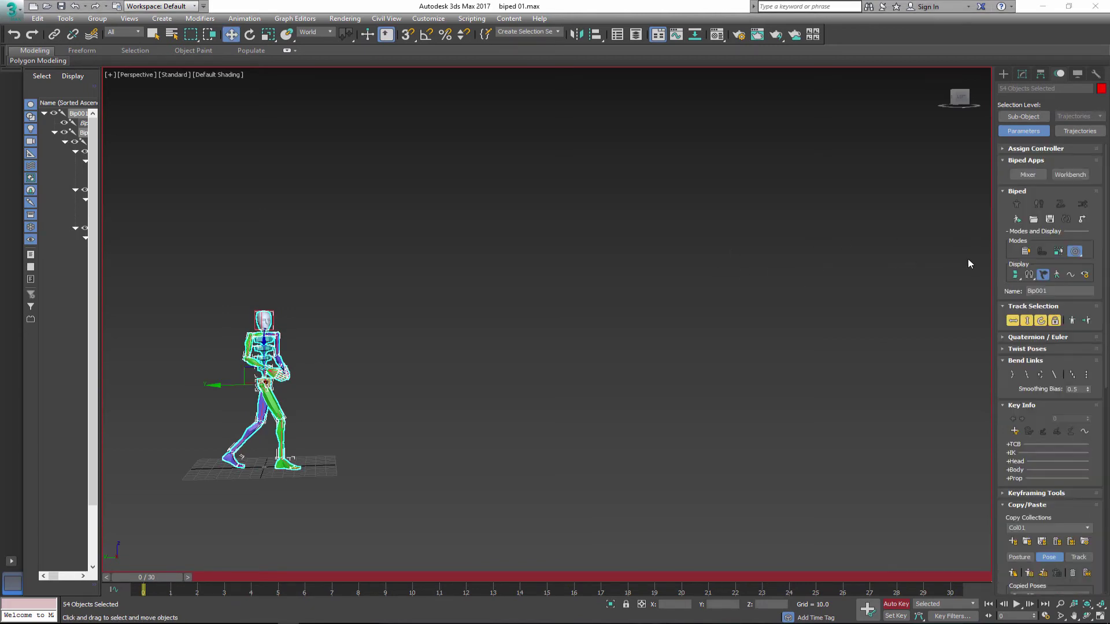
click(1072, 253)
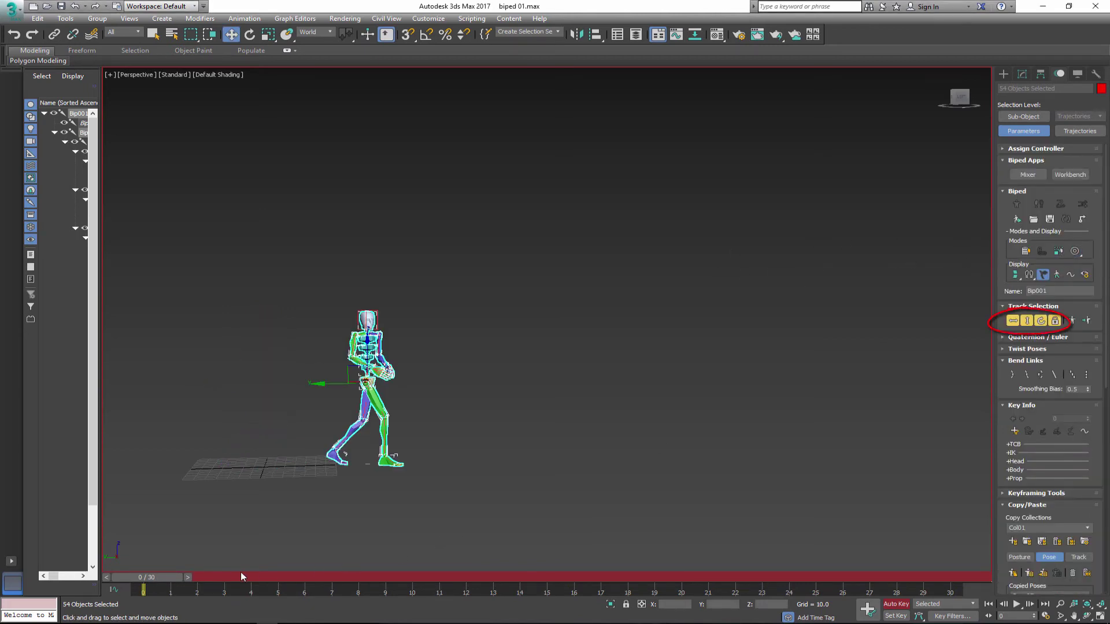
mouse_move(157, 576)
mouse_down()
mouse_move(685, 577)
mouse_move(157, 577)
mouse_up()
drag(313, 384, 213, 388)
Step: Copy the whole biped's pose at frame 0, paste it at frame 30, and collapse the animation layers
drag(996, 453, 1000, 356)
drag(1001, 426, 1006, 280)
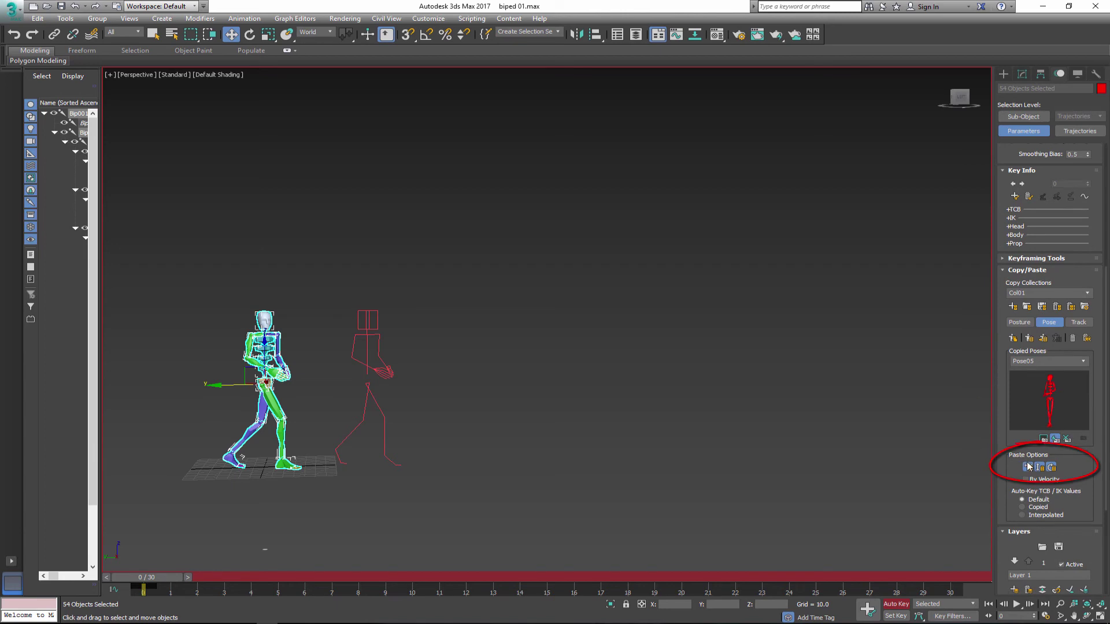
drag(1002, 340, 1003, 219)
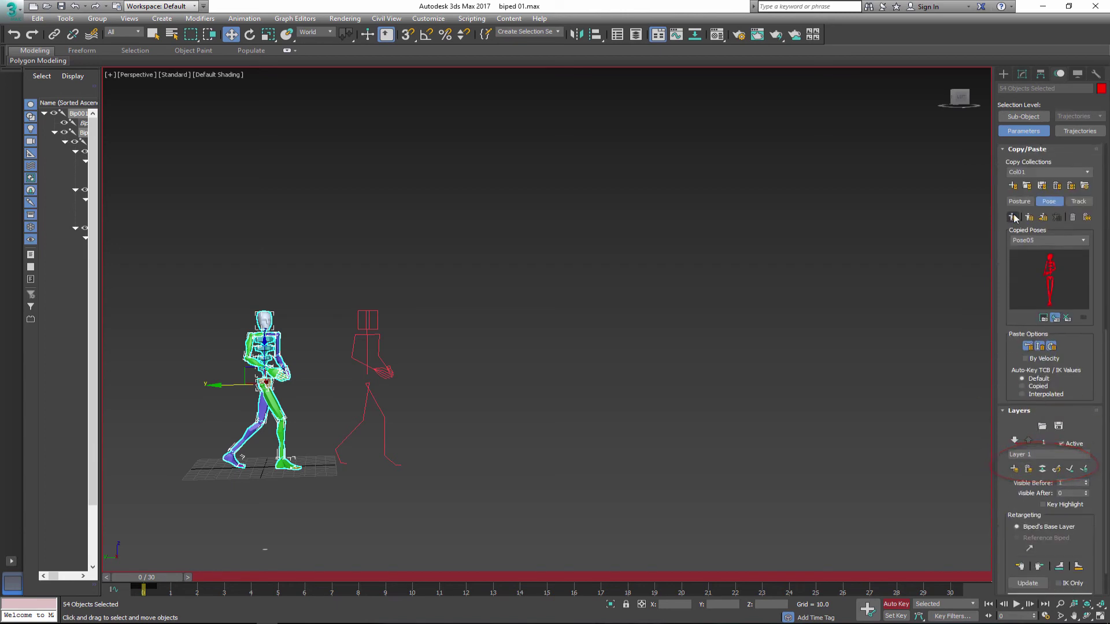
click(1013, 219)
mouse_move(147, 577)
mouse_down()
mouse_move(959, 580)
mouse_move(138, 578)
mouse_up()
click(1030, 220)
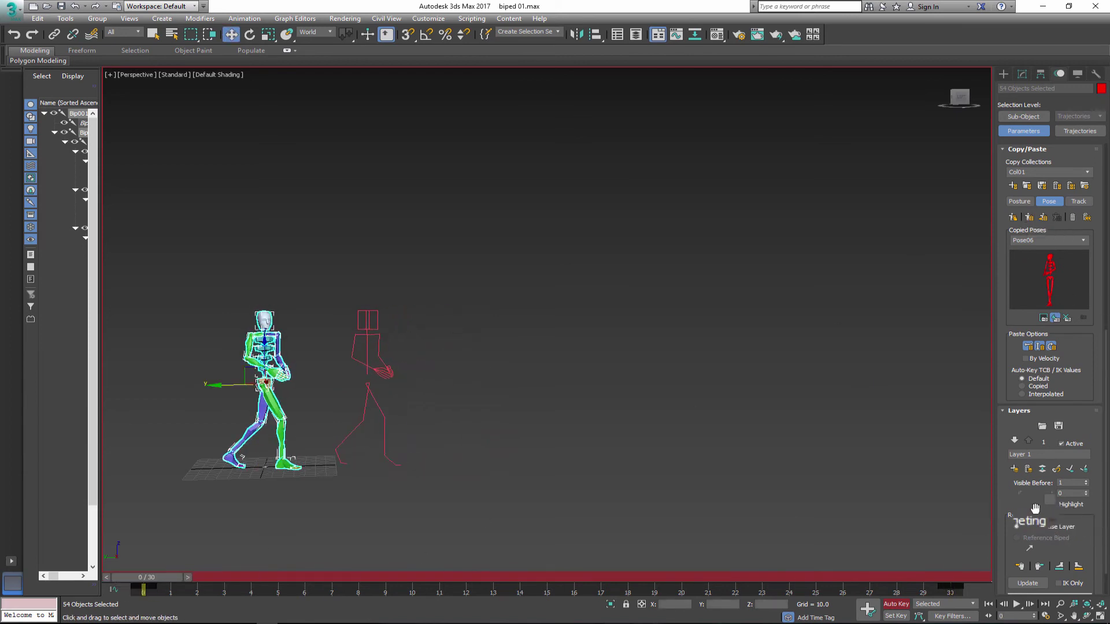
click(1043, 469)
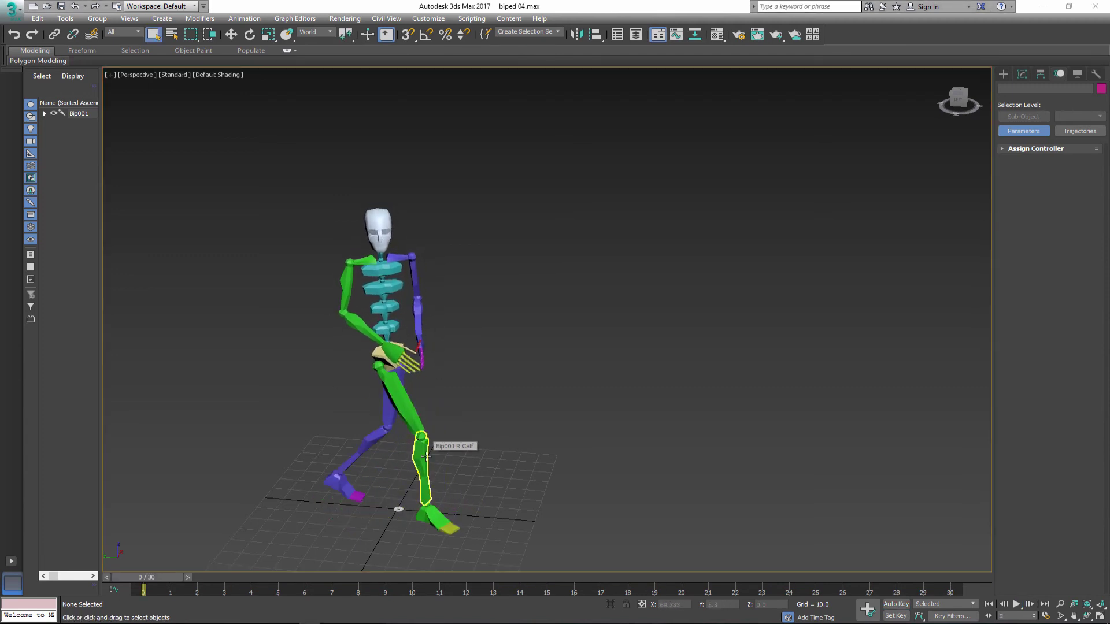
Step: Select the whole biped with its body horizontal, vertical and rotation tracks locked together, and set the animation's end time to 60
drag(240, 165, 480, 513)
click(1054, 320)
click(1041, 320)
click(1027, 320)
drag(349, 483, 370, 545)
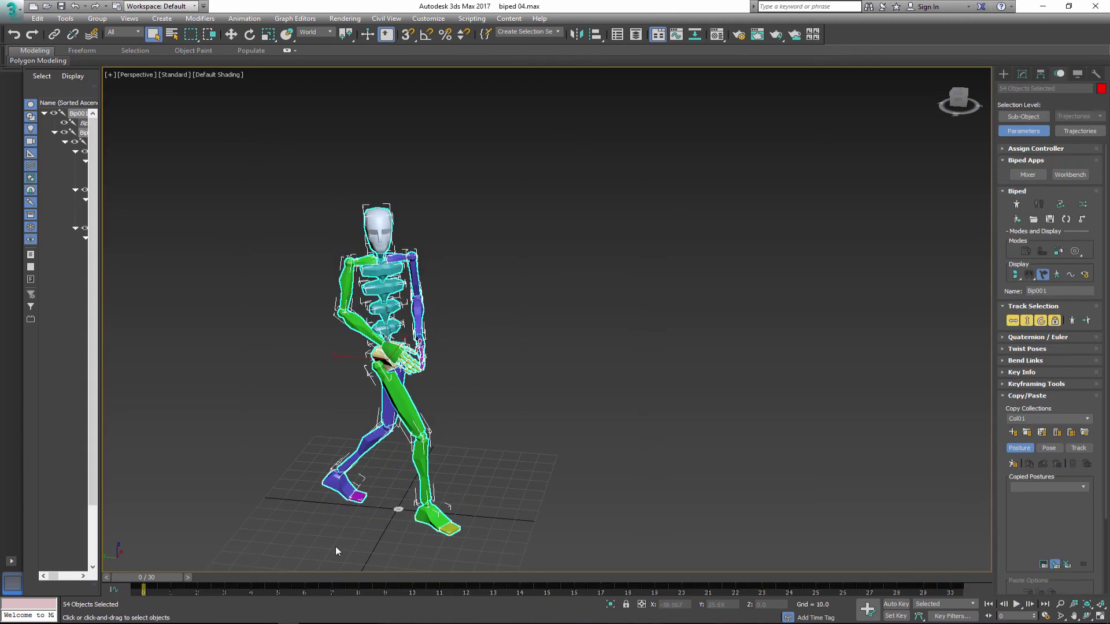
click(1047, 617)
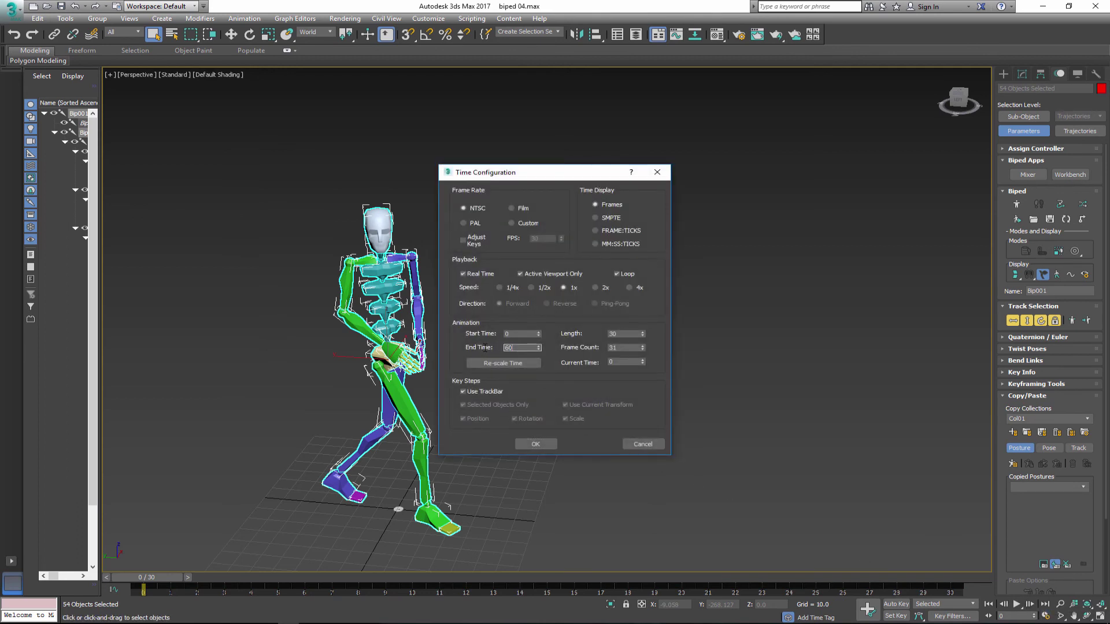
click(535, 444)
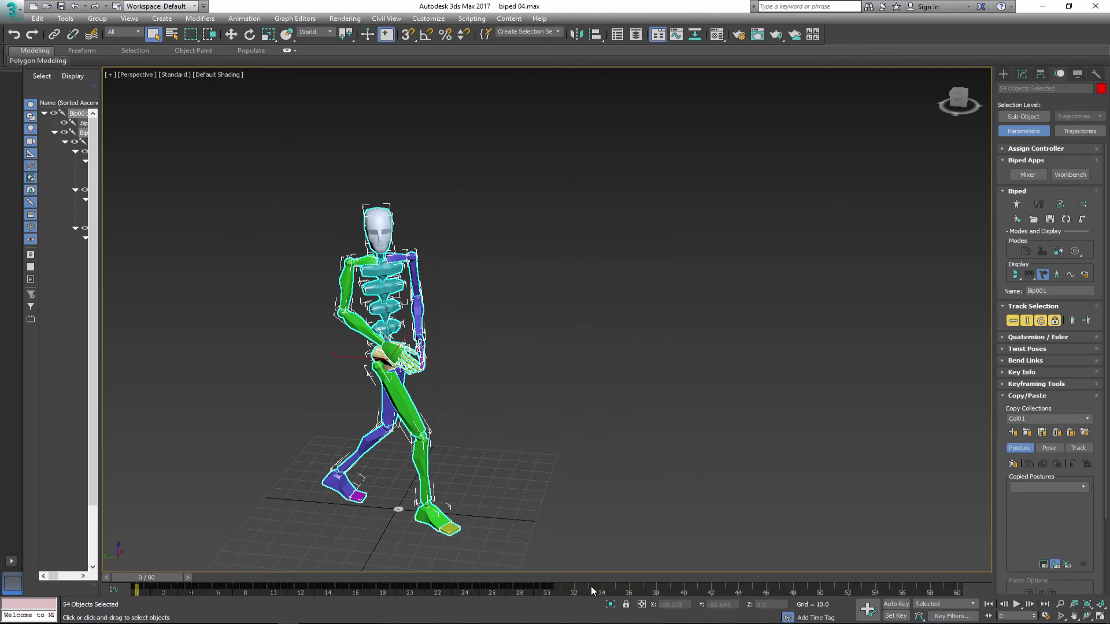
Step: Show the selection range under the timeline, and shift all biped keys to frames 30–60 and back to start at frame 0
right_click(591, 586)
mouse_move(632, 560)
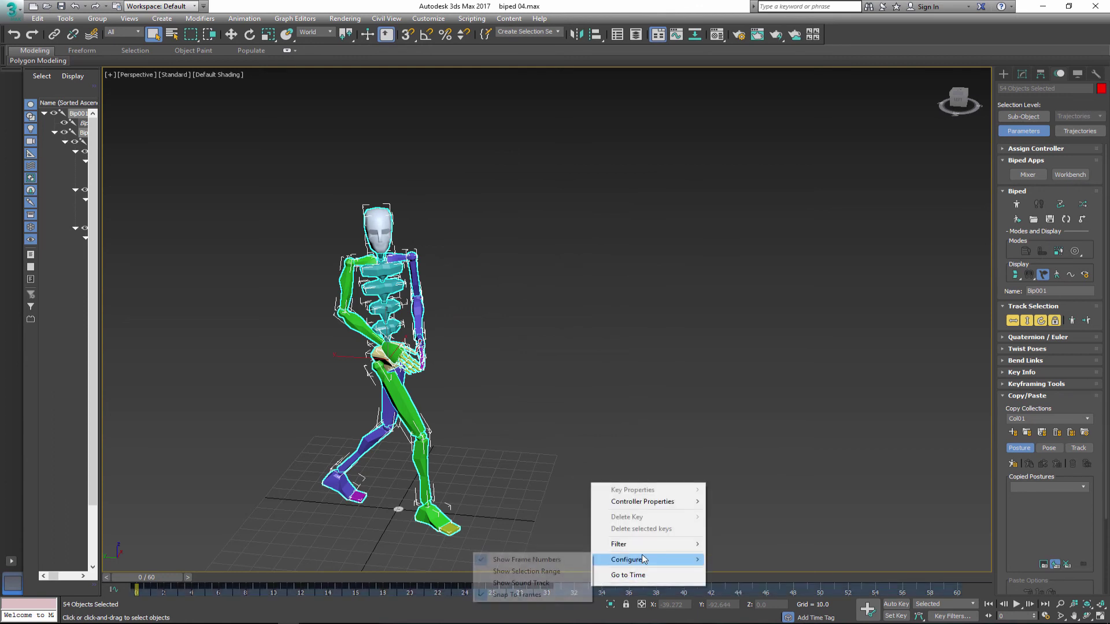
click(549, 571)
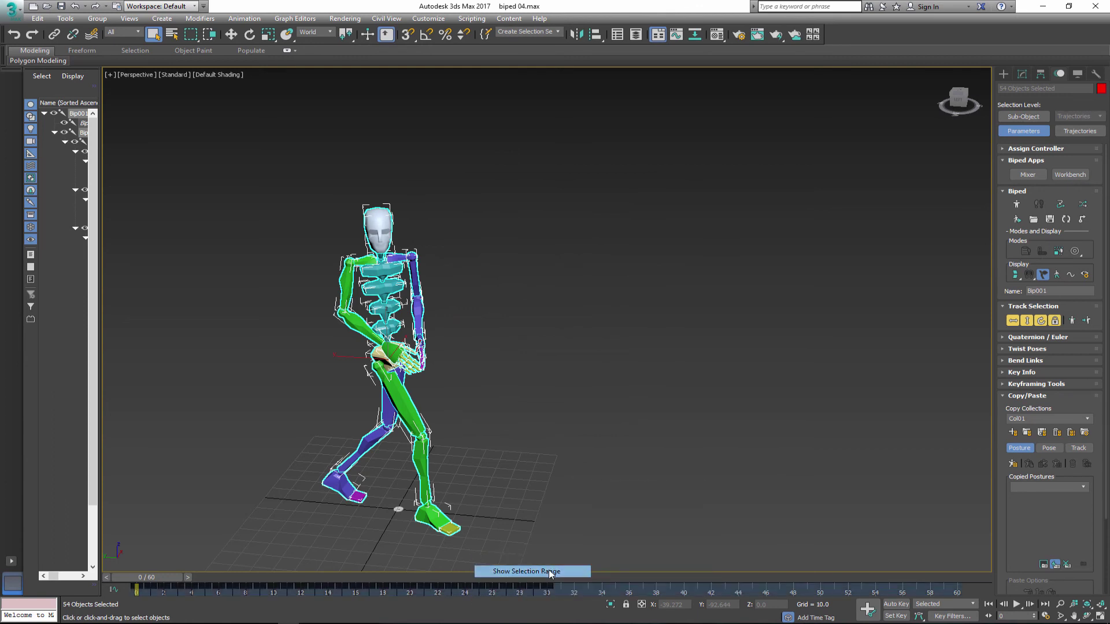
mouse_move(285, 587)
mouse_down()
mouse_move(130, 587)
mouse_move(272, 594)
mouse_up()
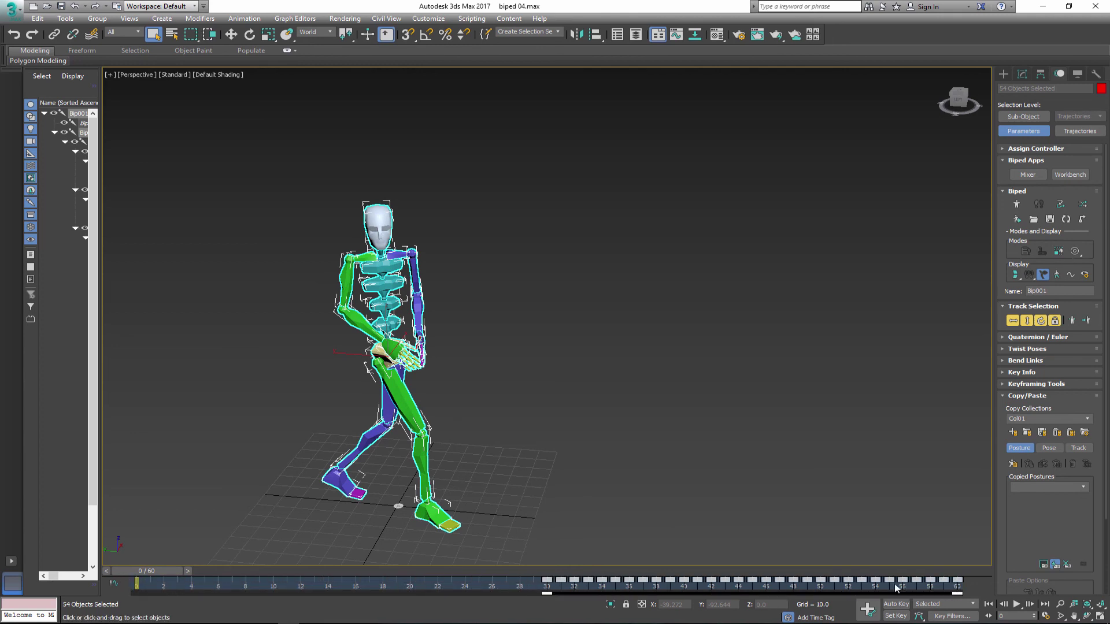
drag(846, 581, 514, 581)
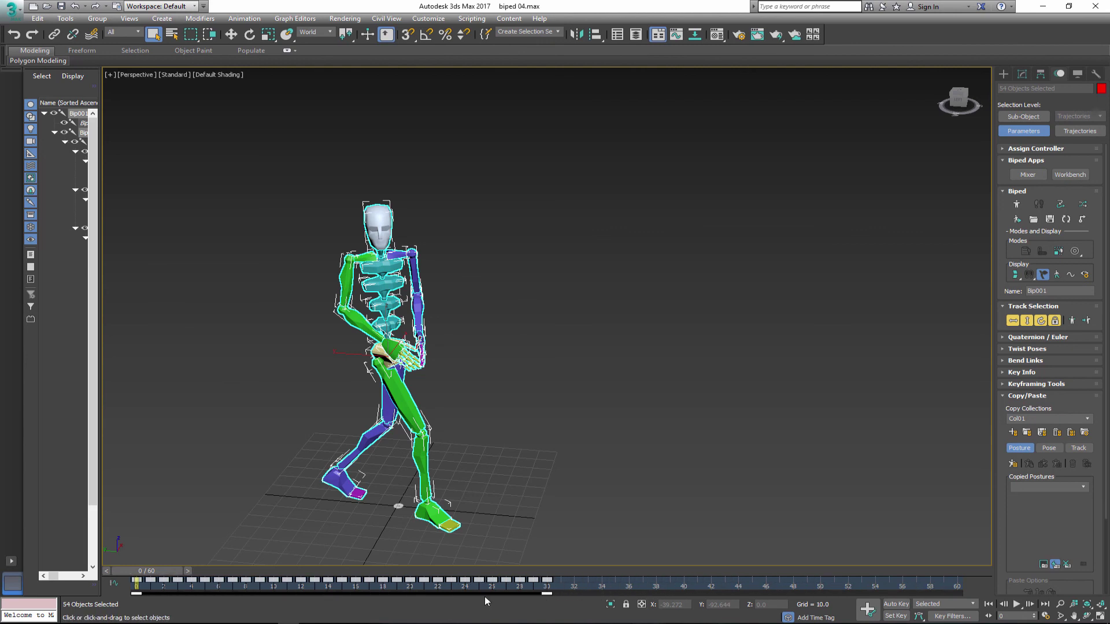
Step: Set the animation's end time to 30, deselect the biped, and play the walk cycle
click(1045, 616)
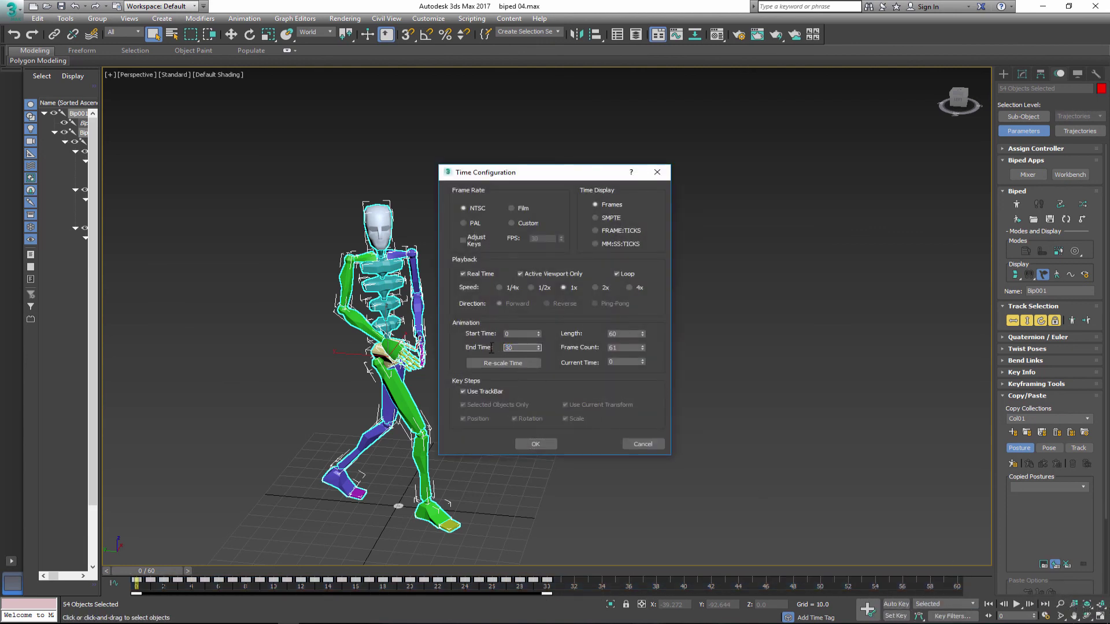
click(536, 444)
click(540, 442)
click(1017, 604)
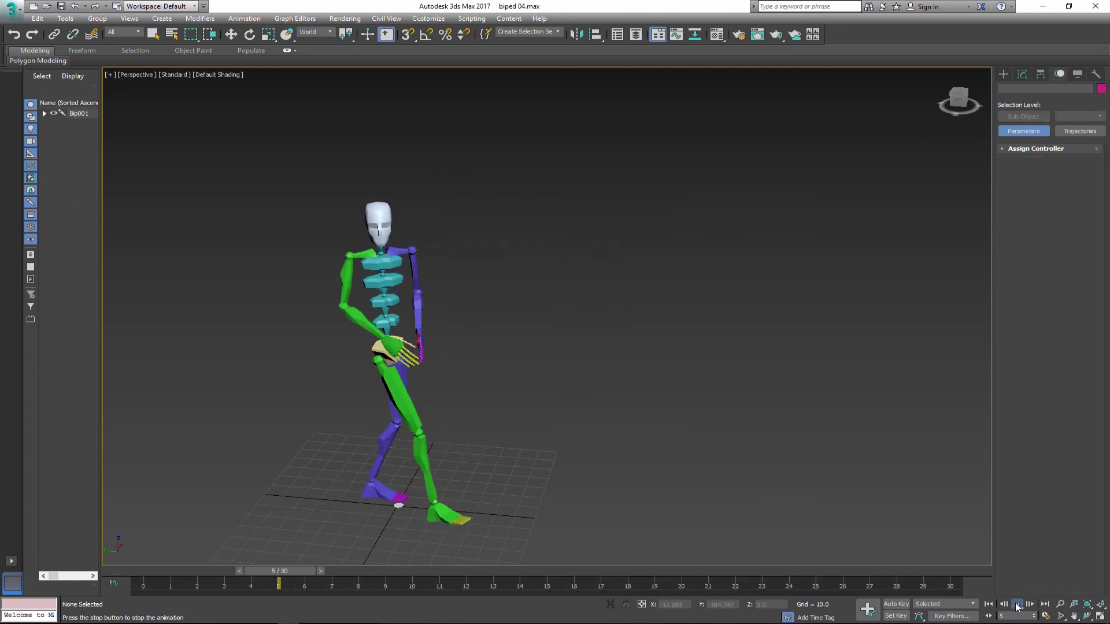